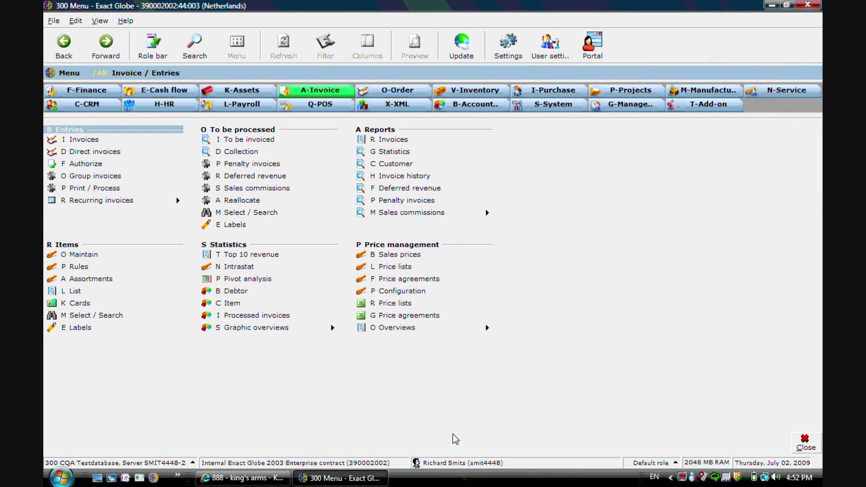
Open the Accounts receivable Maintain list of debtors from the Finance menu
click(81, 95)
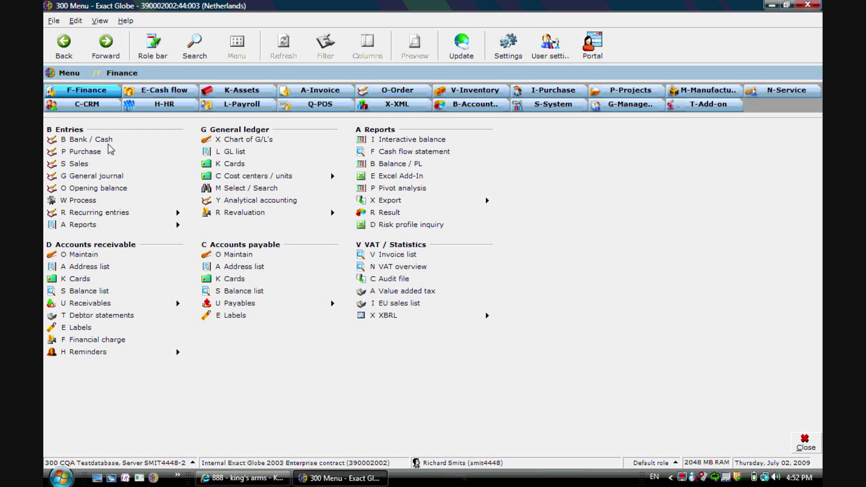
click(118, 164)
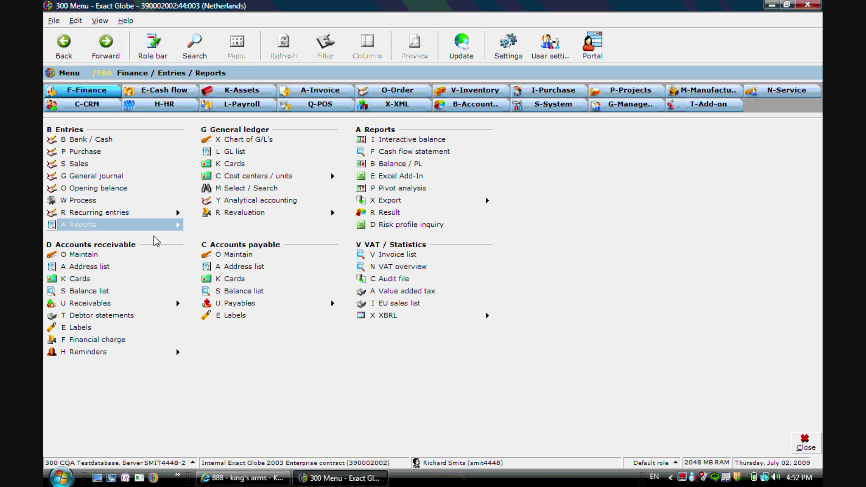
click(155, 257)
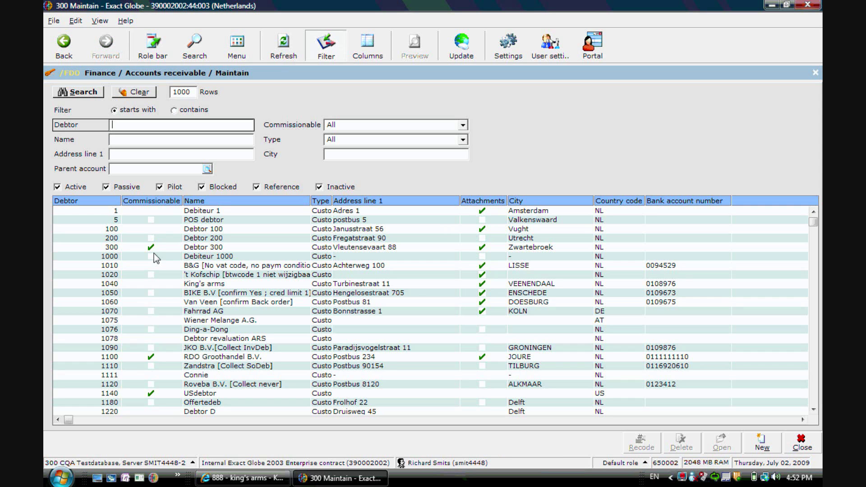
click(152, 274)
click(722, 443)
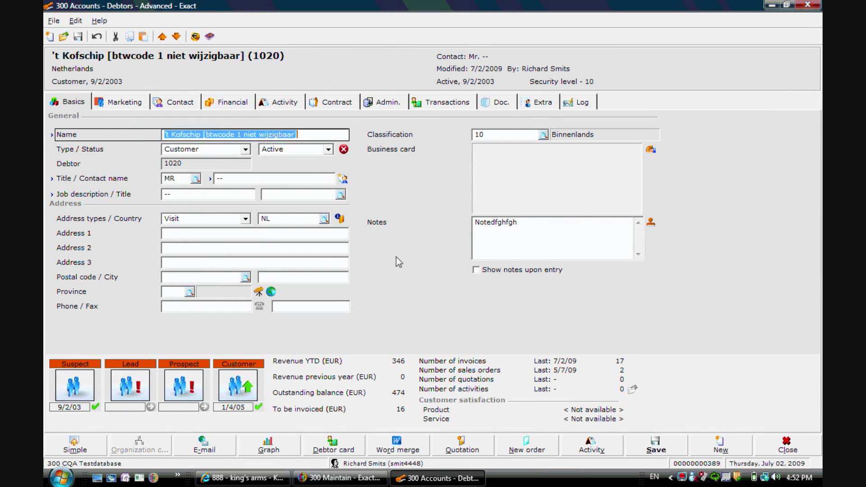
click(221, 107)
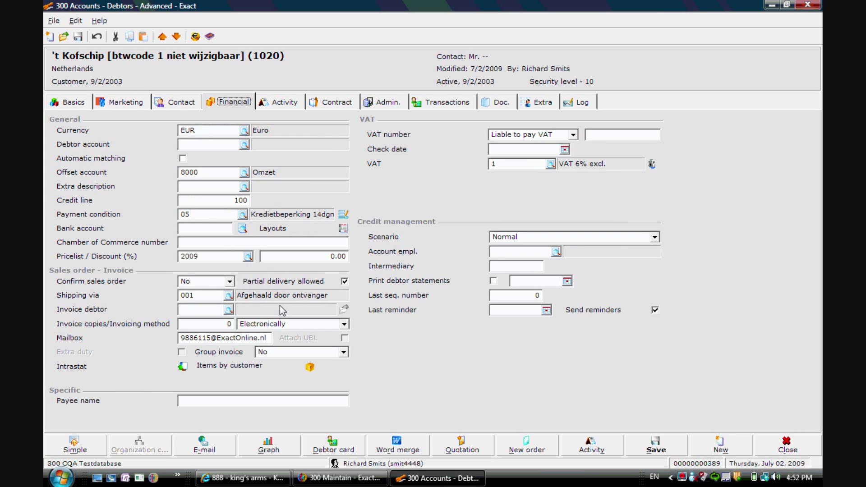
click(333, 325)
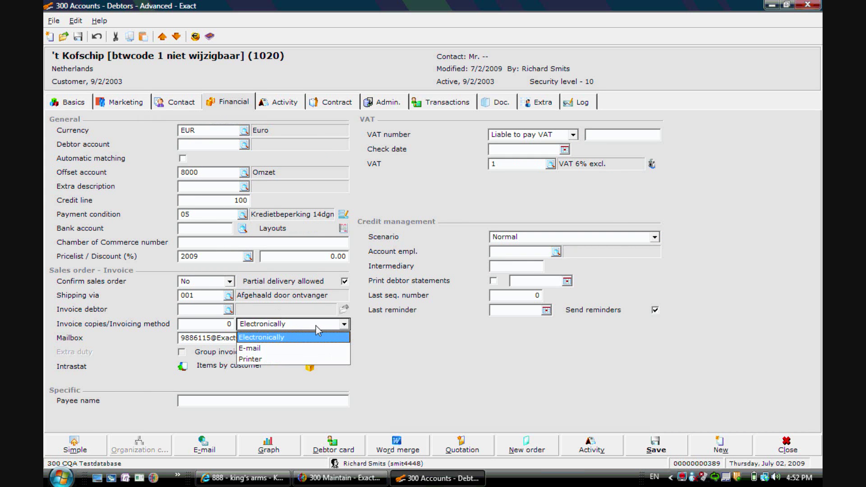
click(315, 325)
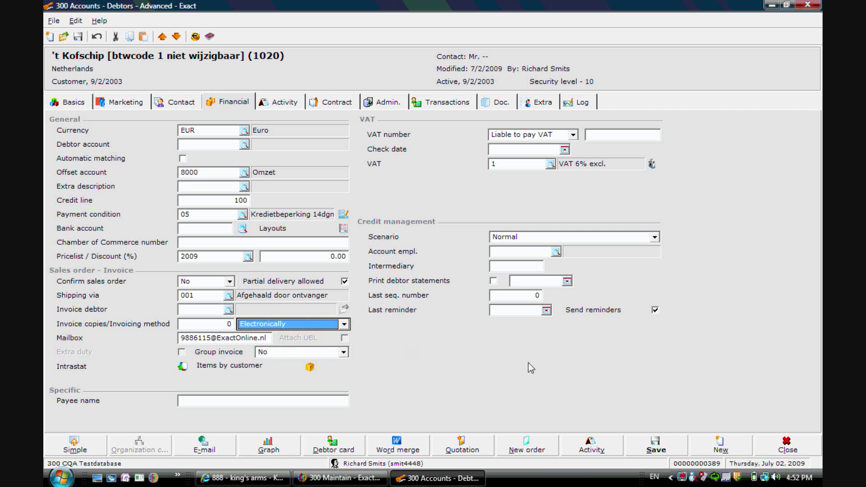
click(787, 447)
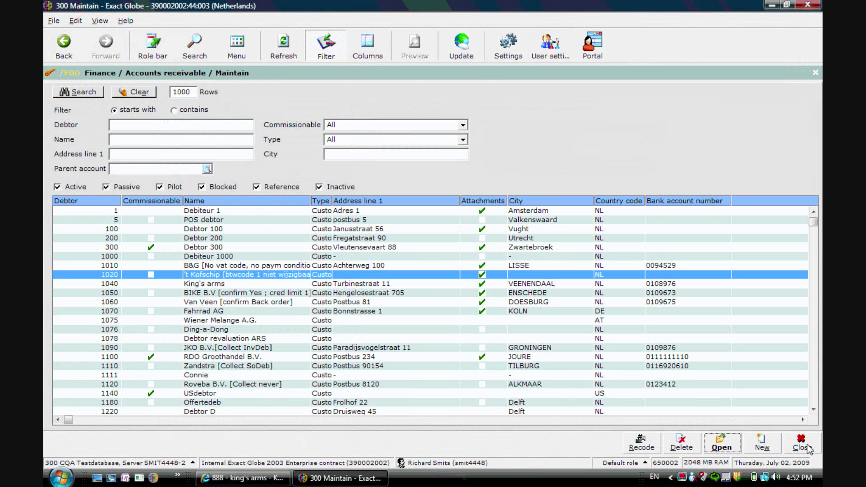
Close the debtor list and start a new sales invoice from the Invoice menu
click(810, 447)
click(322, 91)
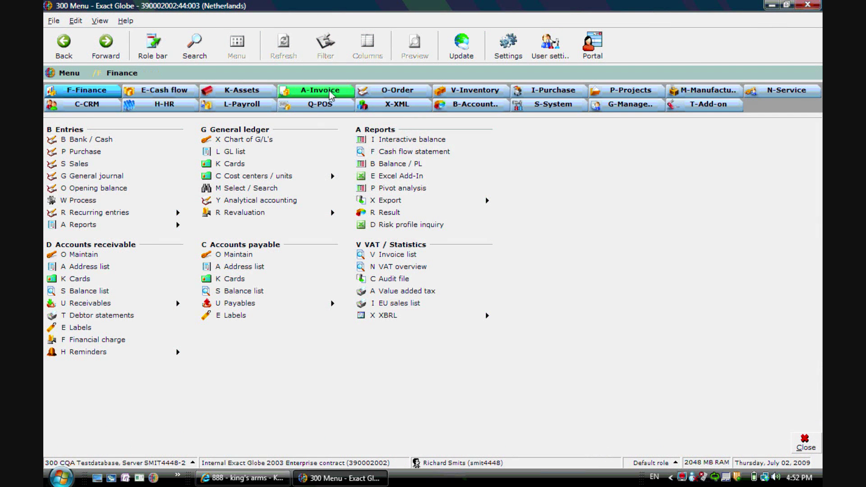
click(127, 142)
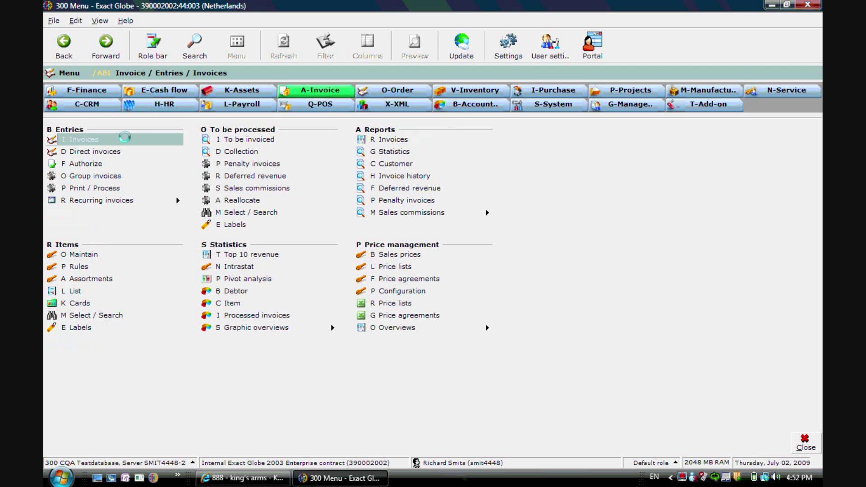
click(740, 442)
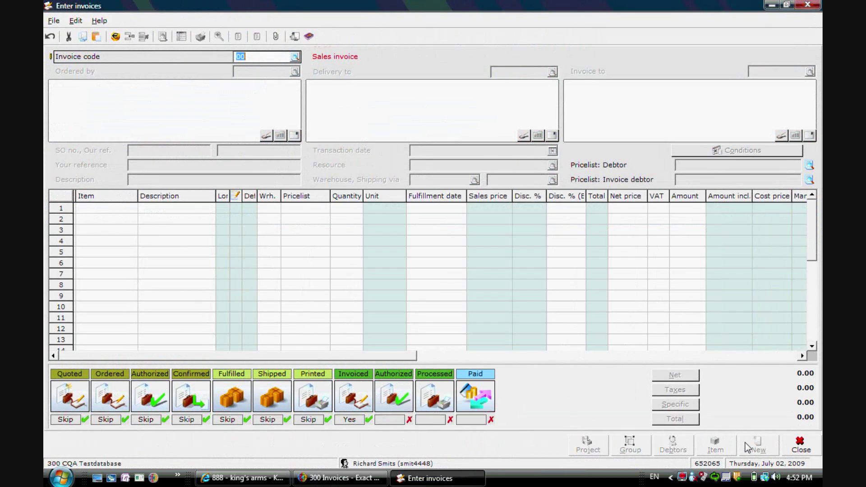
Fill the invoice header: ordered by debtor 1020, reference 'order 678', description 'SO 6788'
key(Tab)
text(1020)
key(Tab)
key(Tab)
key(Tab)
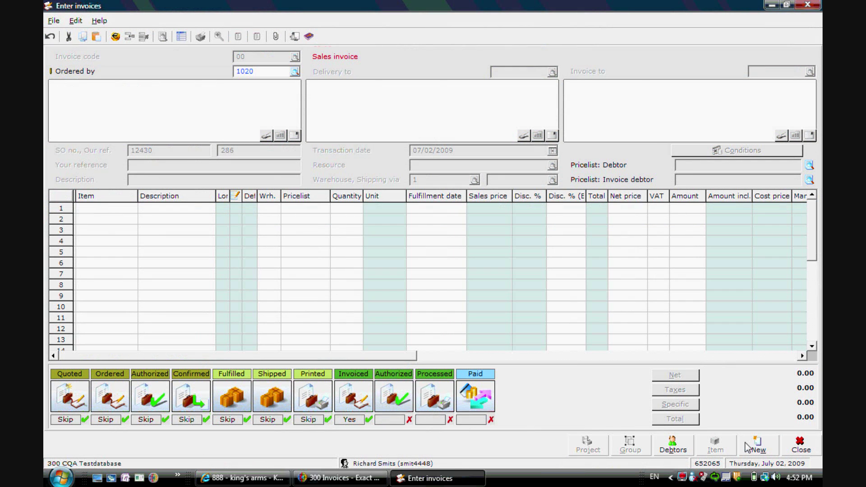
key(Tab)
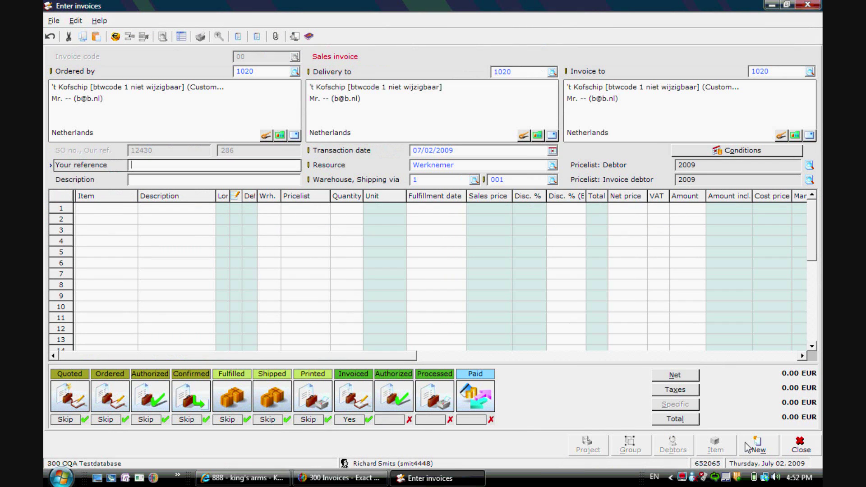
text(order 678)
key(Tab)
key(Tab)
text(S)
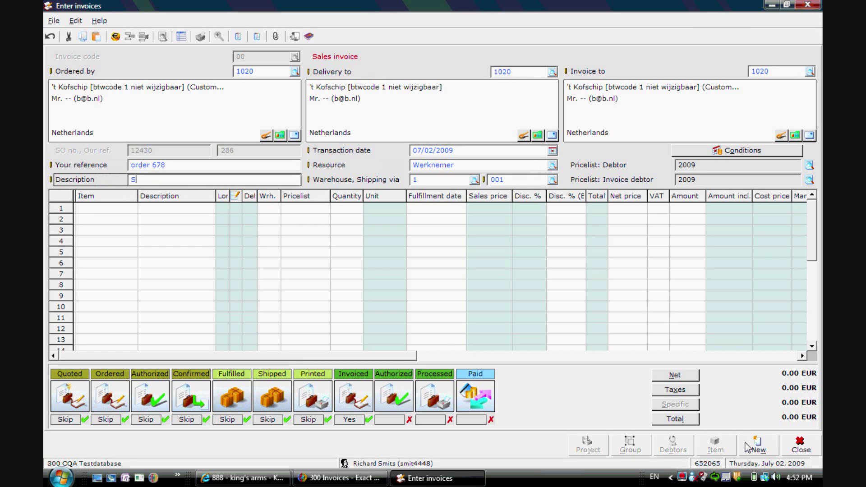
text(IO 6788)
key(Tab)
Add a line of 5 AC1530 items, mark the invoice authorized, and process it
key(Tab)
key(Tab)
text(AC1530)
key(Tab)
key(Tab)
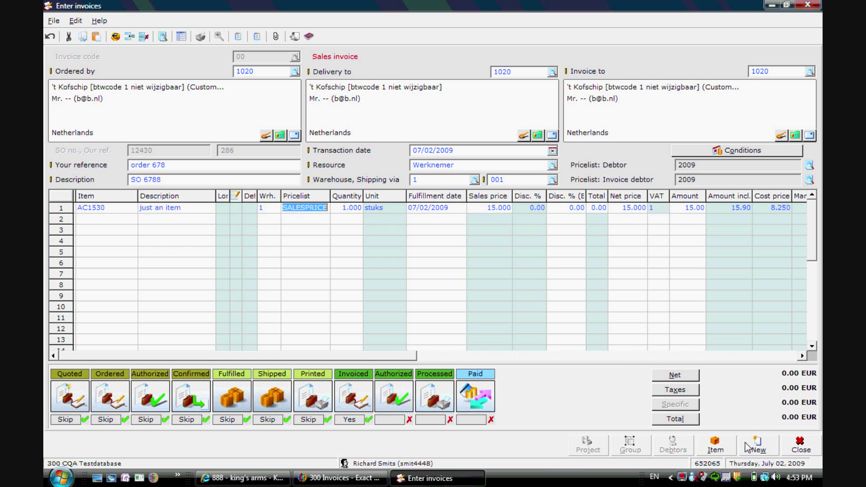
key(Tab)
text(5)
key(Tab)
key(Return)
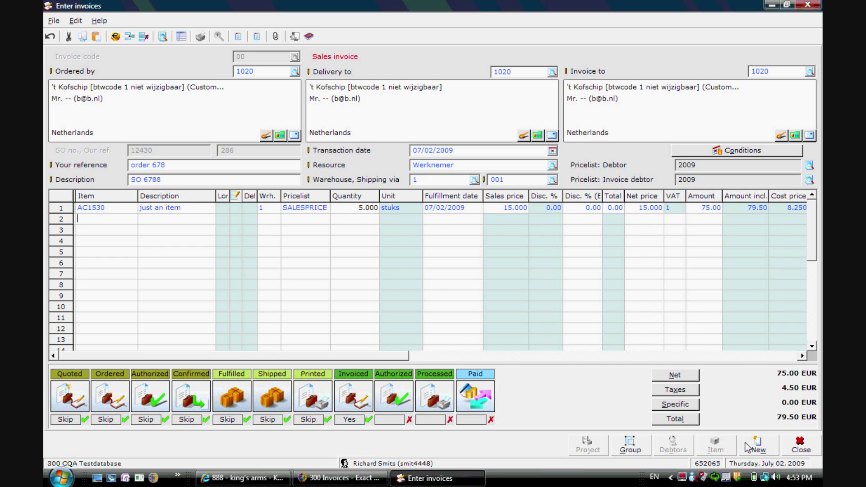
click(391, 404)
click(434, 397)
Accept discounts, process the invoice as final instead of trial, then close the window
click(658, 338)
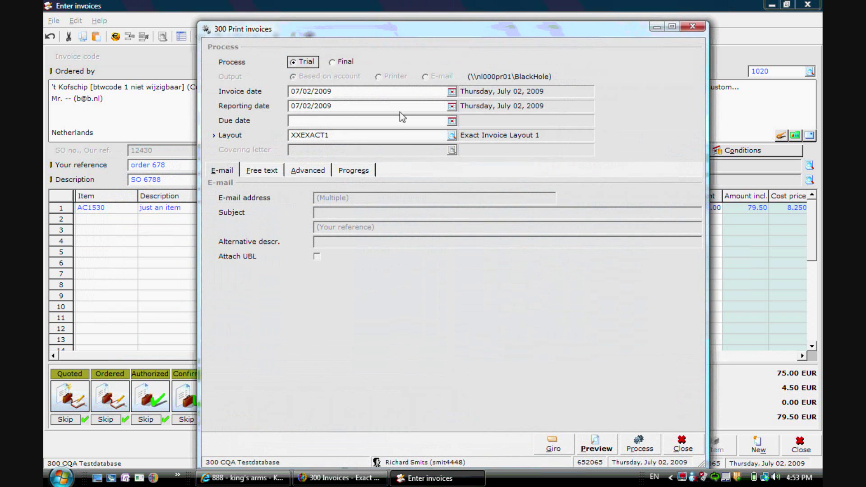
click(344, 62)
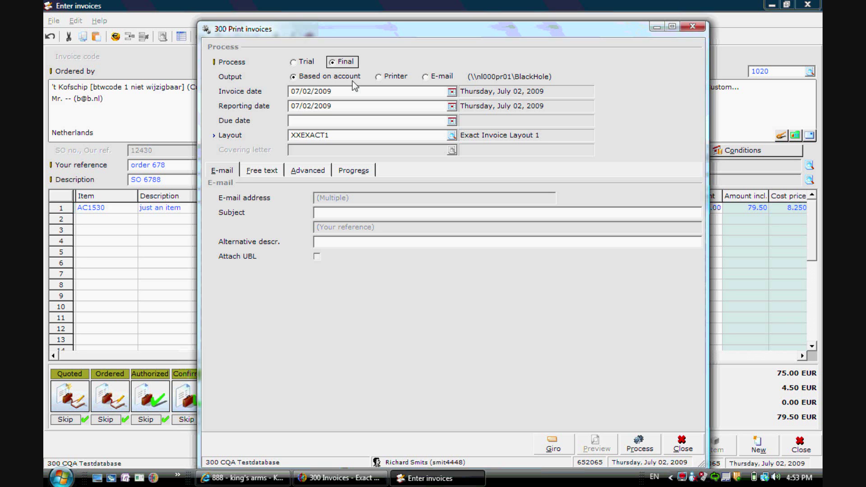
click(648, 448)
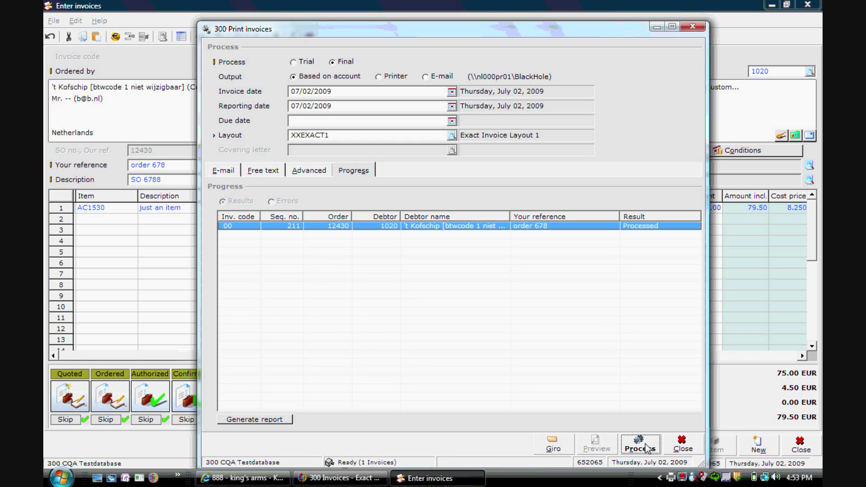
click(688, 449)
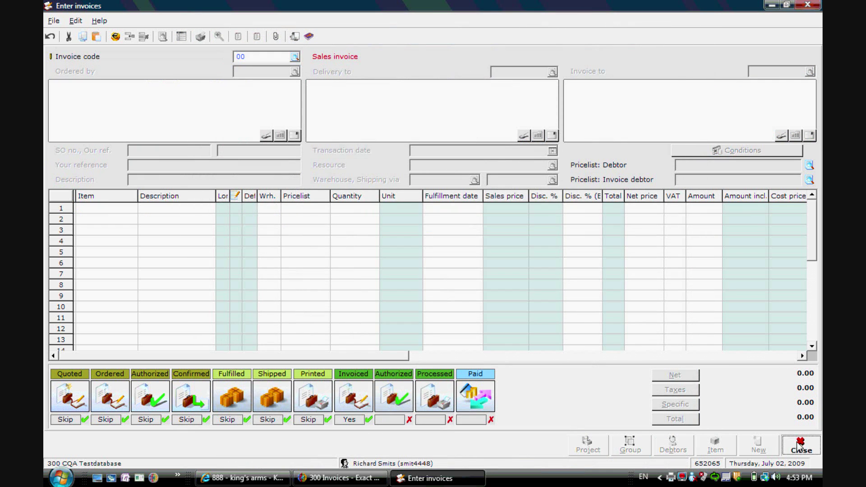
Close the Exact Globe invoice windows and refresh Exact Online's Digital Postbox in the browser
click(798, 447)
click(799, 446)
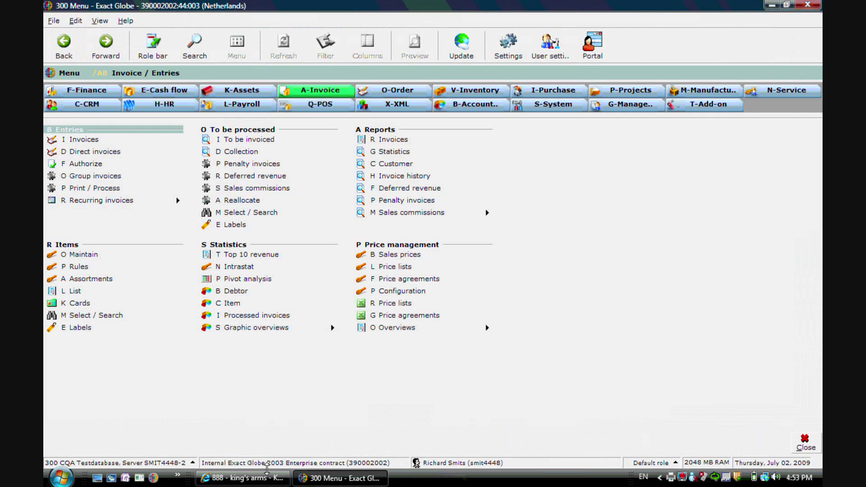
click(243, 479)
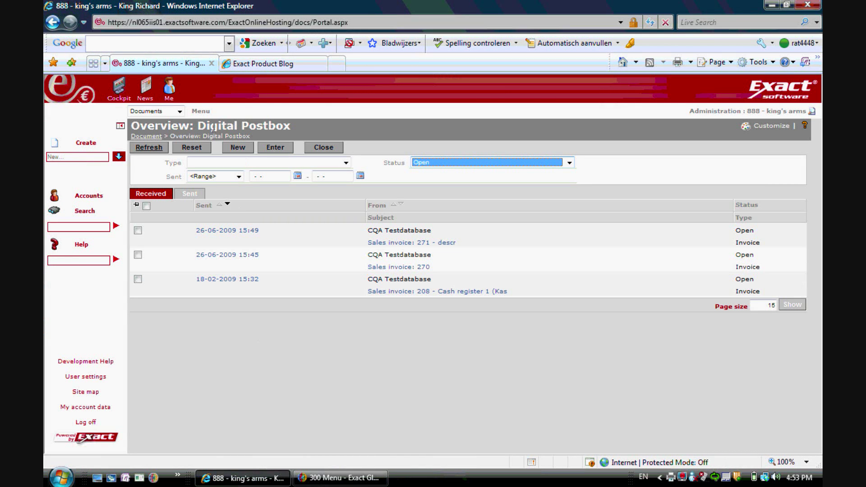
click(151, 152)
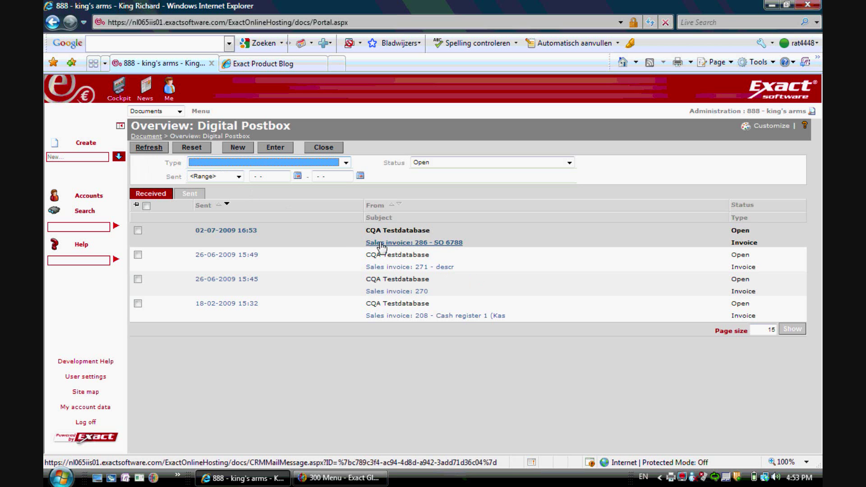
Open 'Sales invoice: 286 - SO 6788' and scroll its PDF to the 79.50 EUR total
click(407, 244)
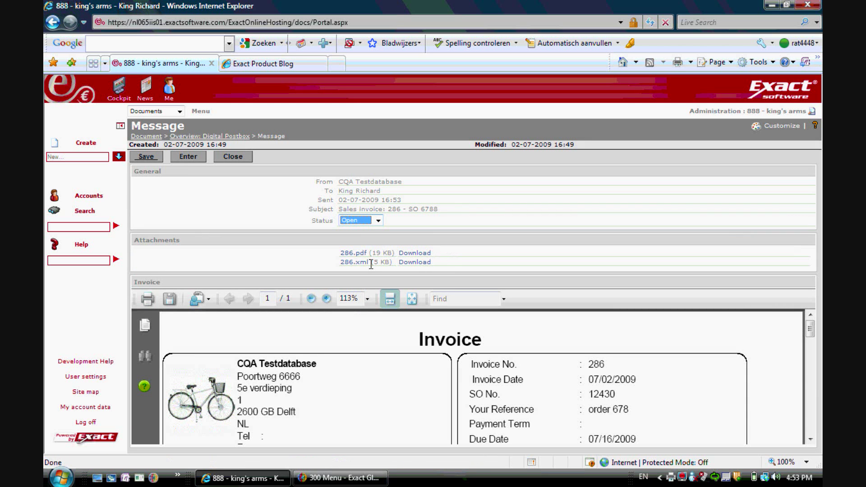
drag(810, 329, 814, 414)
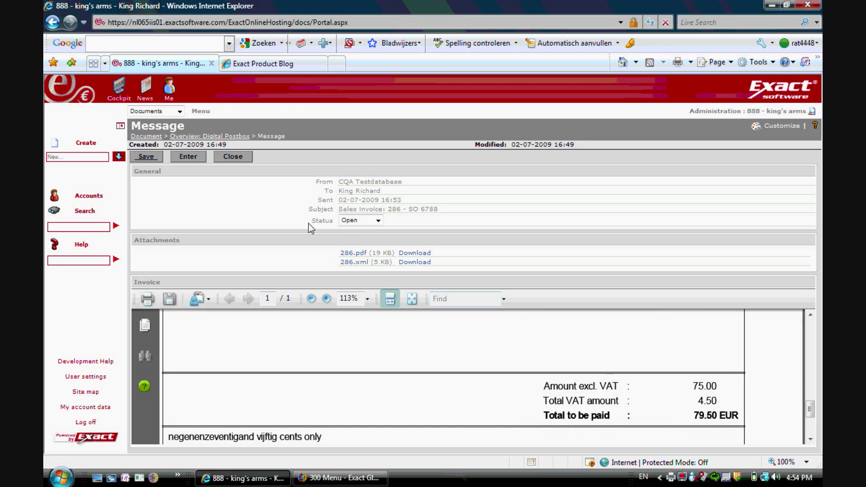
Book invoice 286 as purchase journal entry 9600000 for 79.50 EUR and save it
click(188, 157)
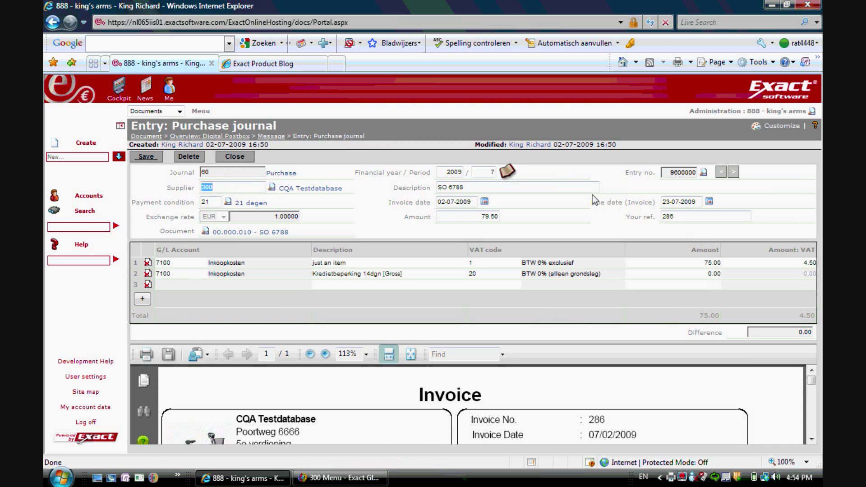
click(151, 159)
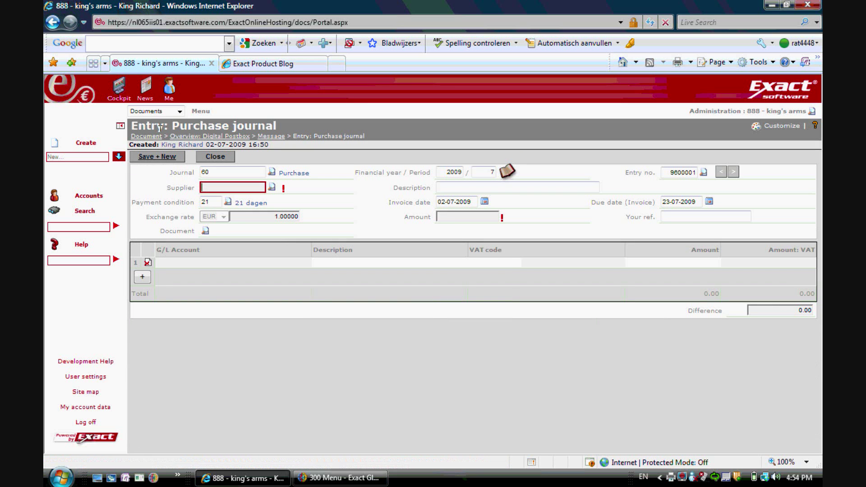
click(161, 111)
In Financial, drill from CQA Testdatabase's 79.50 outstanding payable to entry 9600000's document 00.000.010
click(157, 129)
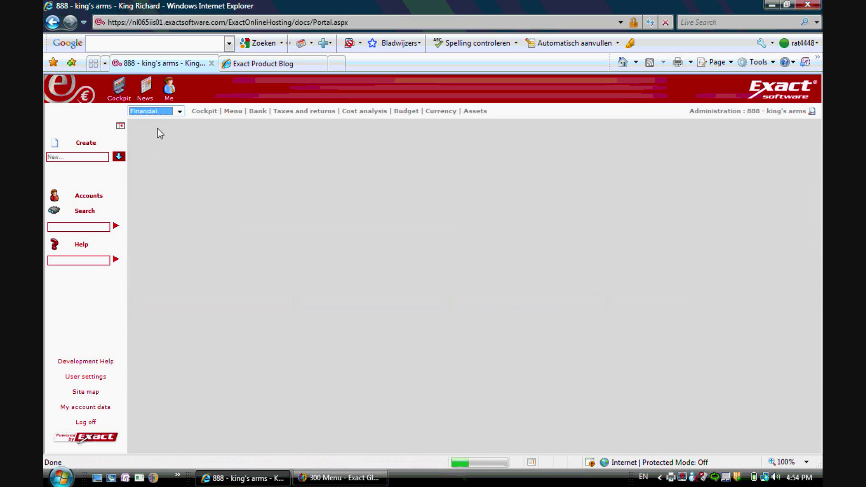
click(483, 196)
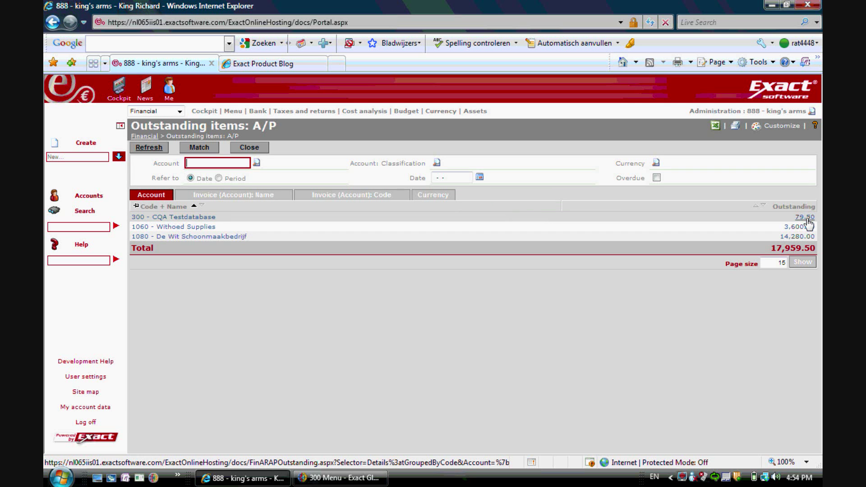
click(805, 218)
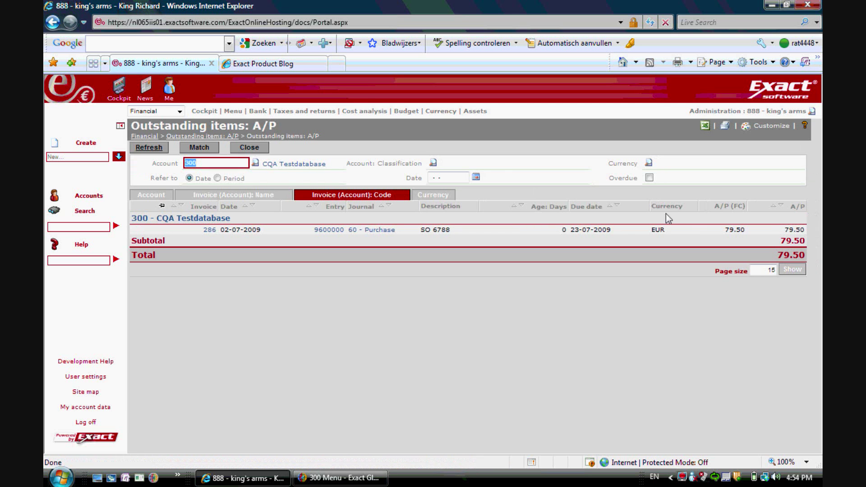
click(329, 230)
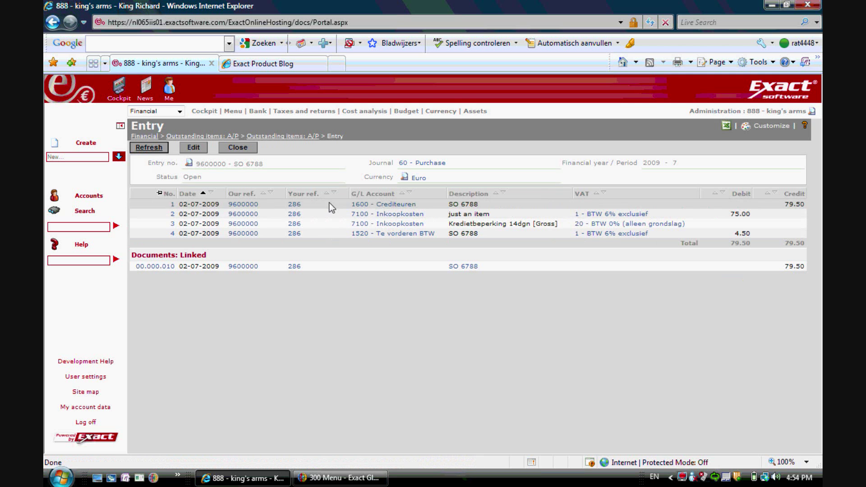
click(157, 267)
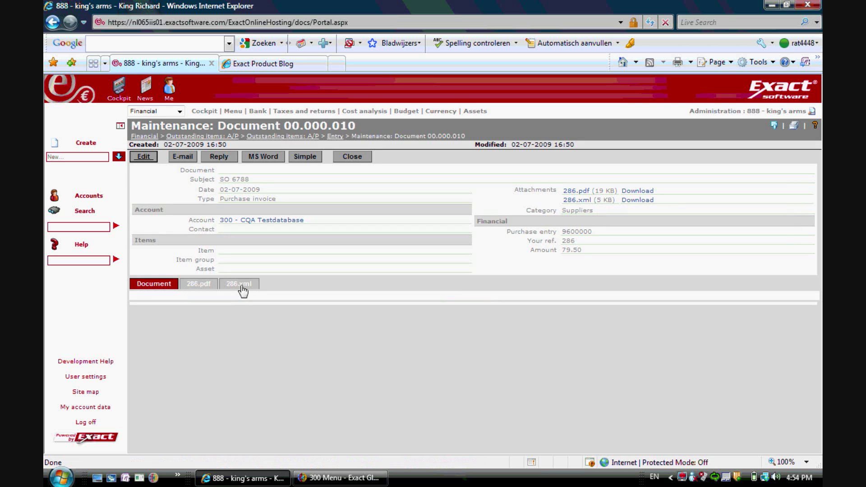
View the 286.pdf and 286.xml attachments, then browse the Exact Product Blog
click(194, 285)
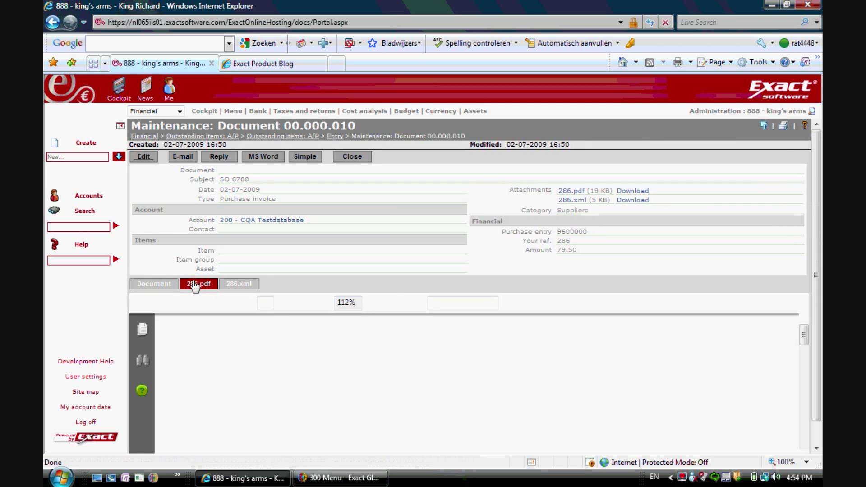
click(235, 284)
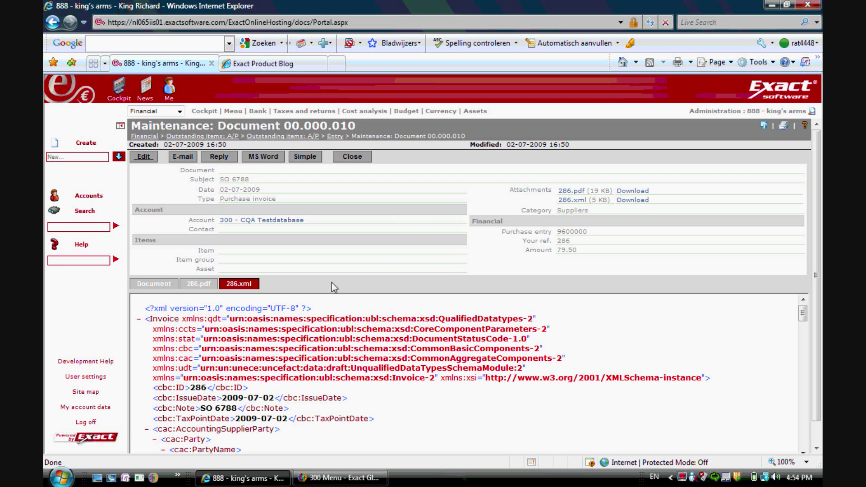
click(270, 68)
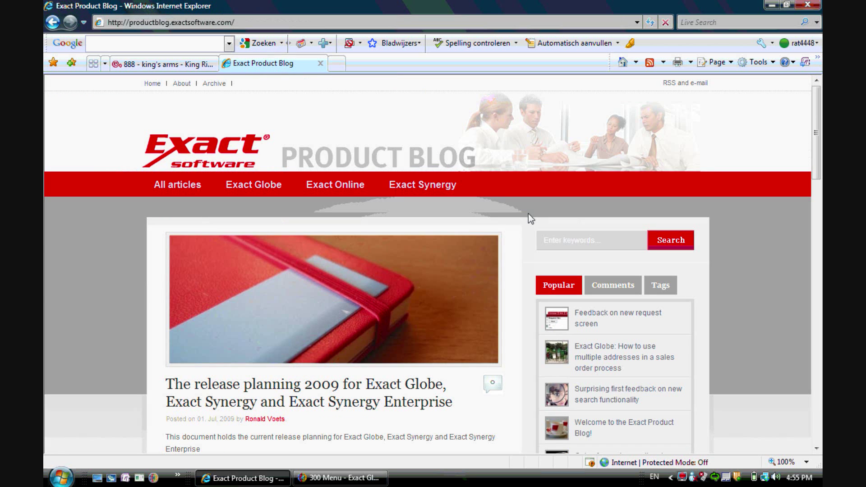
scroll(820, 156, down, 1)
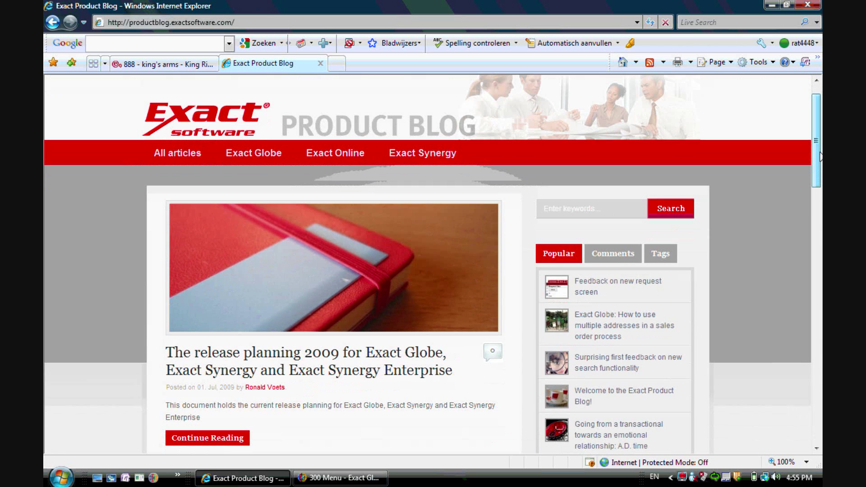